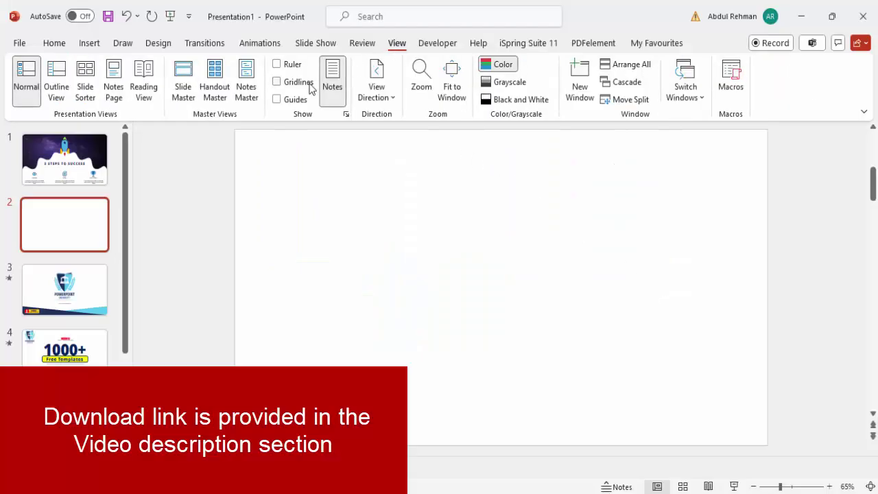
# Turn on the slide's centre guides and pick the Rectangle shape
pyautogui.click(291, 100)
pyautogui.click(95, 46)
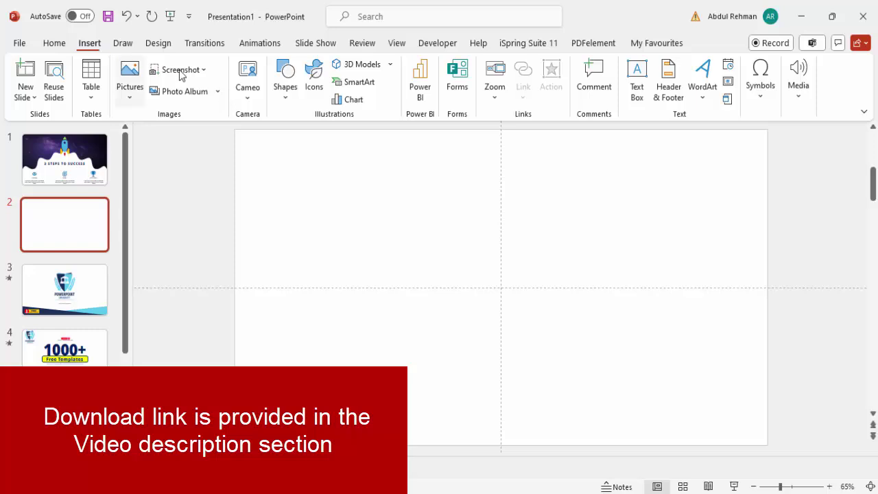
pyautogui.click(285, 88)
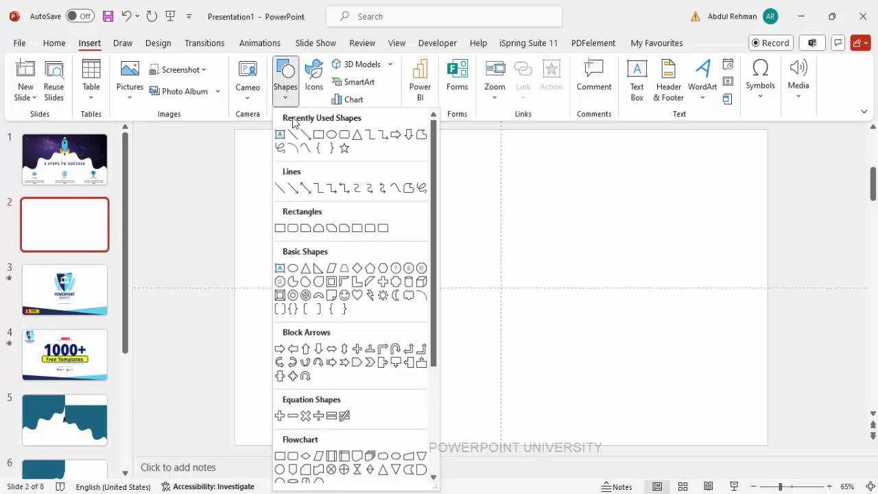
pyautogui.click(281, 229)
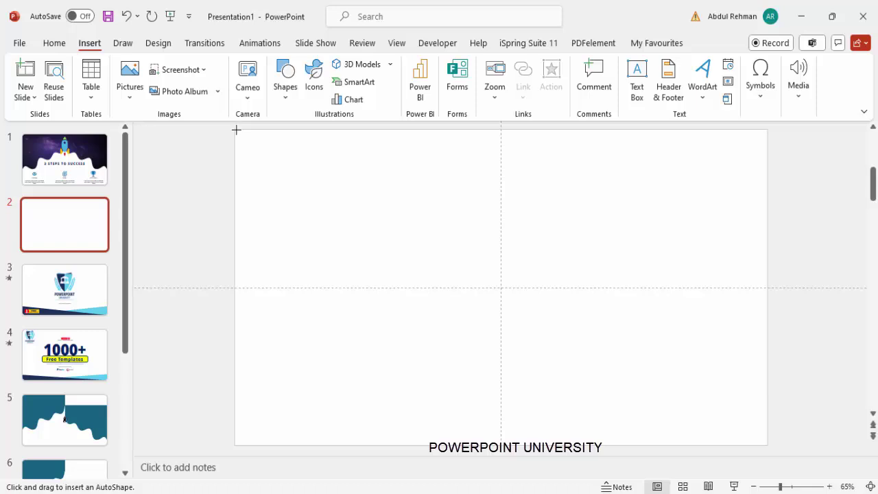
# Draw a rectangle from the top-left corner to the guide intersection and remove its outline
pyautogui.moveTo(234, 129); pyautogui.dragTo(497, 330)
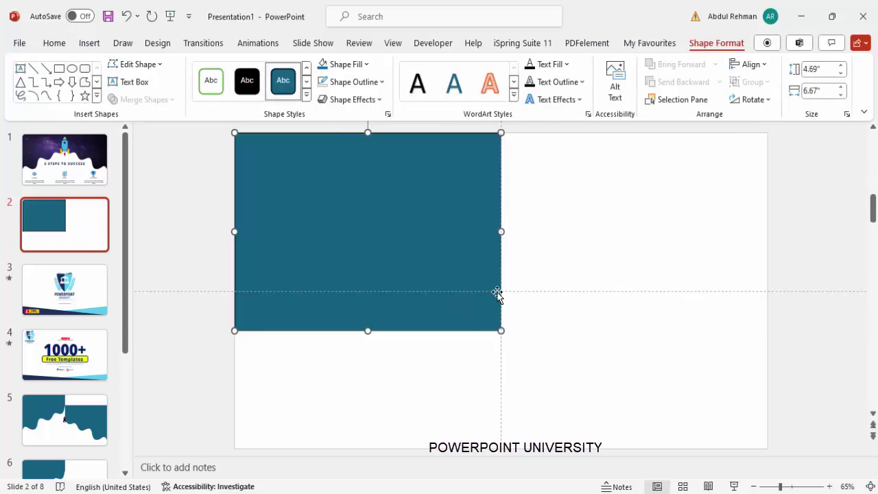
pyautogui.moveTo(500, 233)
pyautogui.mouseDown()
pyautogui.moveTo(543, 233)
pyautogui.moveTo(501, 234)
pyautogui.mouseUp()
pyautogui.click(360, 89)
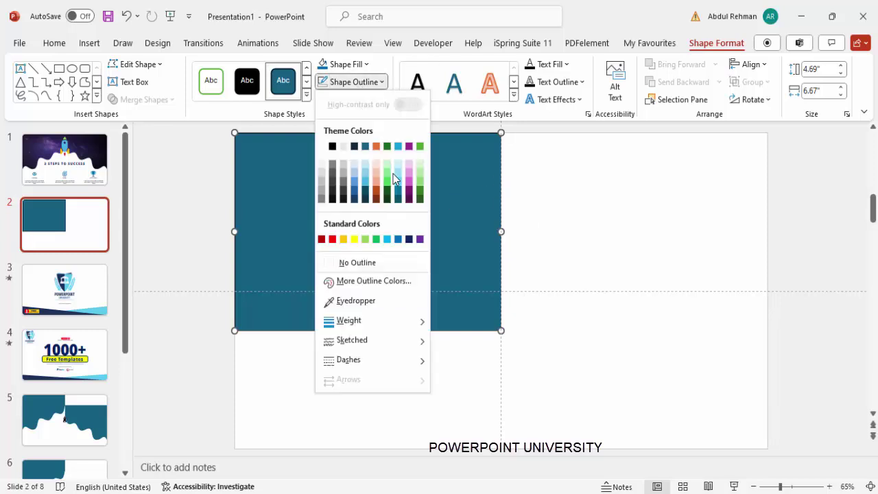
pyautogui.click(395, 263)
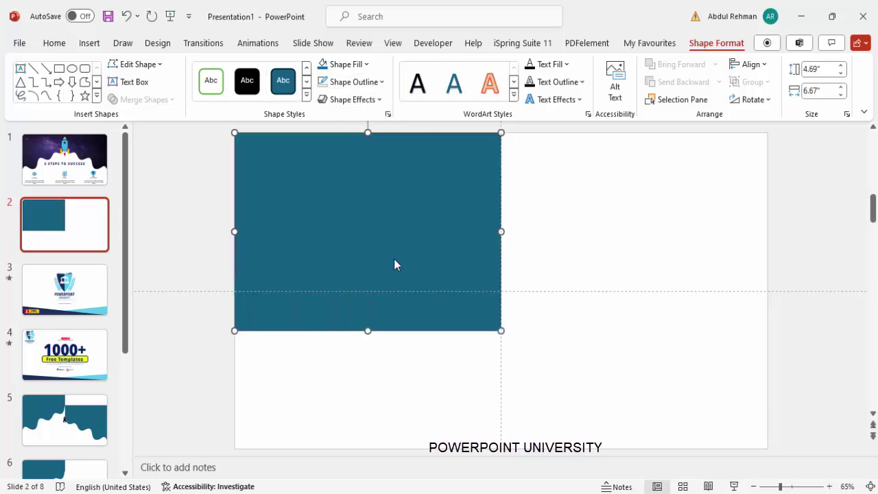
# With Edit Points, raise the rectangle's bottom-right corner up to the horizontal centre guide
pyautogui.rightClick(395, 261)
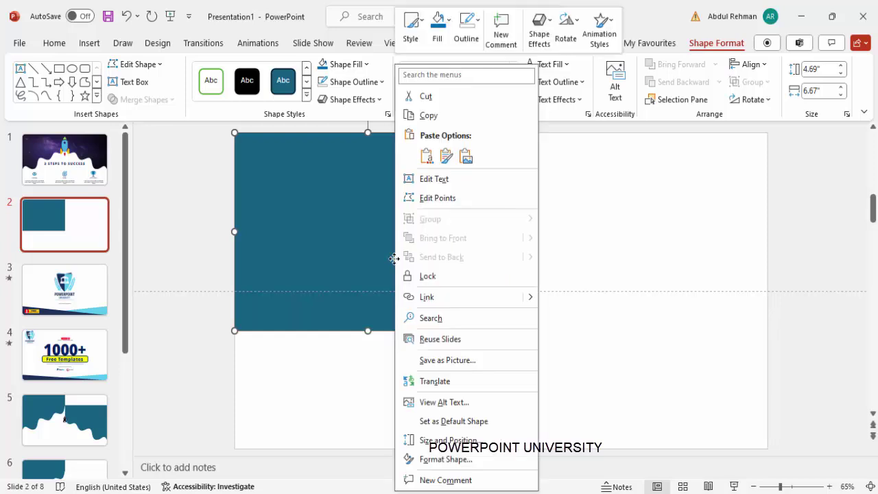
pyautogui.click(466, 199)
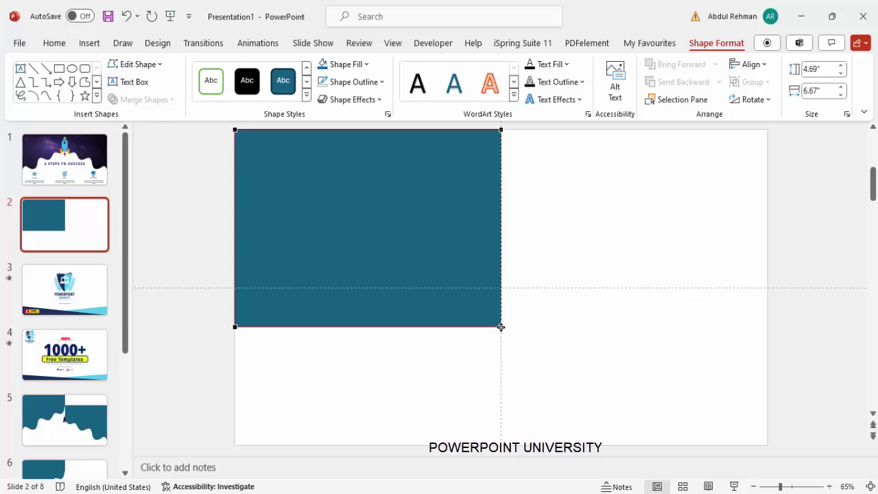
pyautogui.moveTo(501, 327); pyautogui.dragTo(502, 197)
pyautogui.click(568, 220)
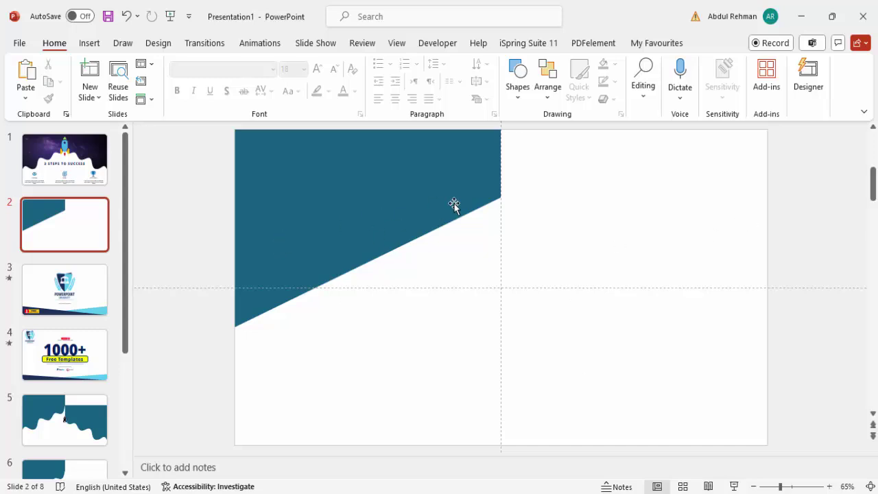
# In Edit Points mode, add three points spaced along the slanted lower edge
pyautogui.rightClick(362, 195)
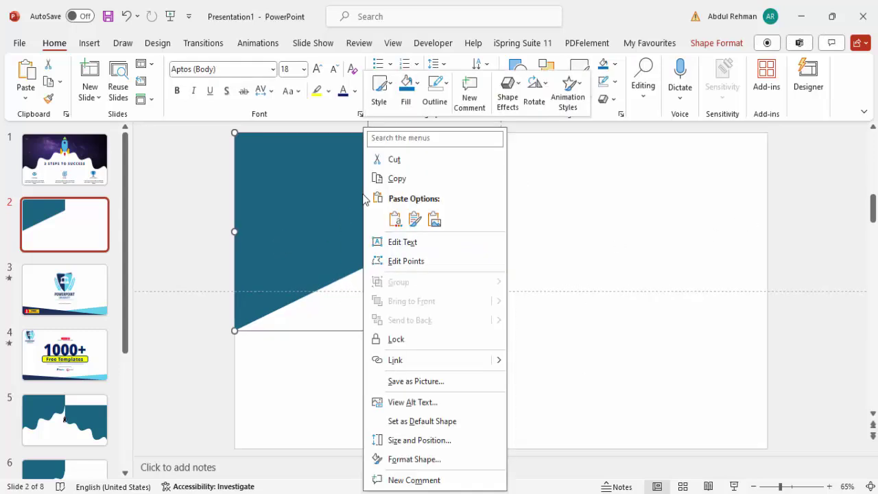
pyautogui.click(429, 260)
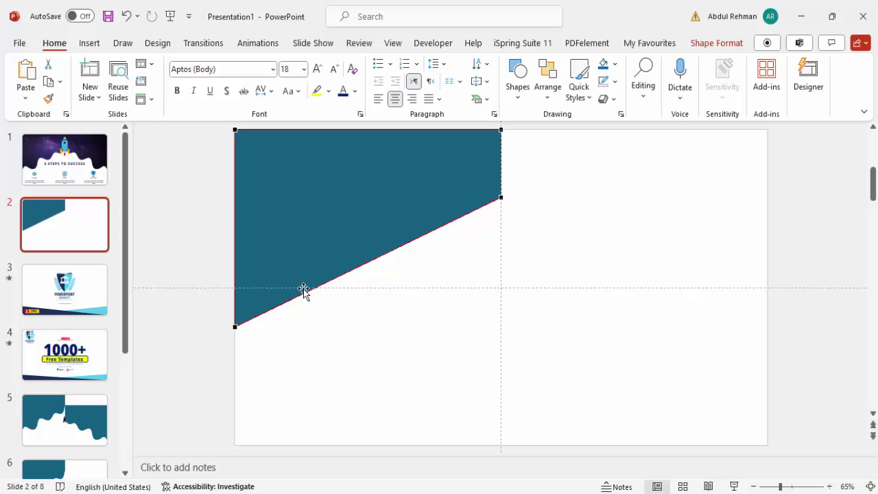
pyautogui.rightClick(304, 292)
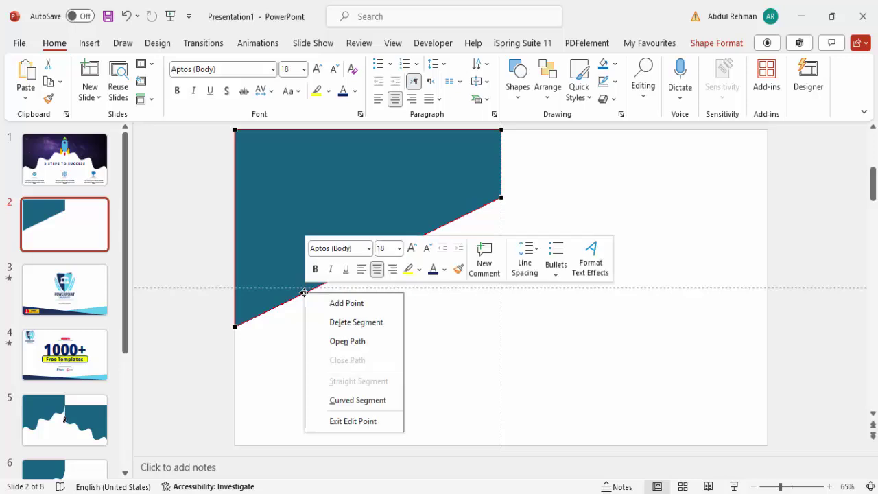
pyautogui.click(331, 303)
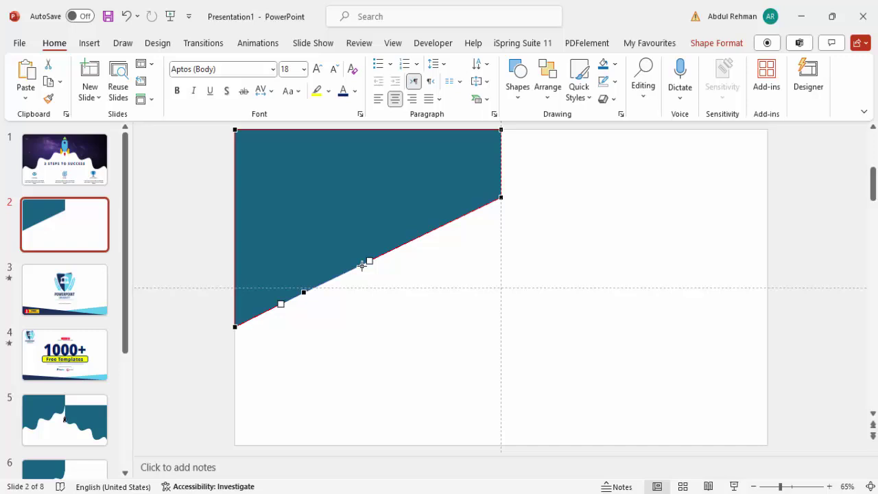
pyautogui.rightClick(362, 264)
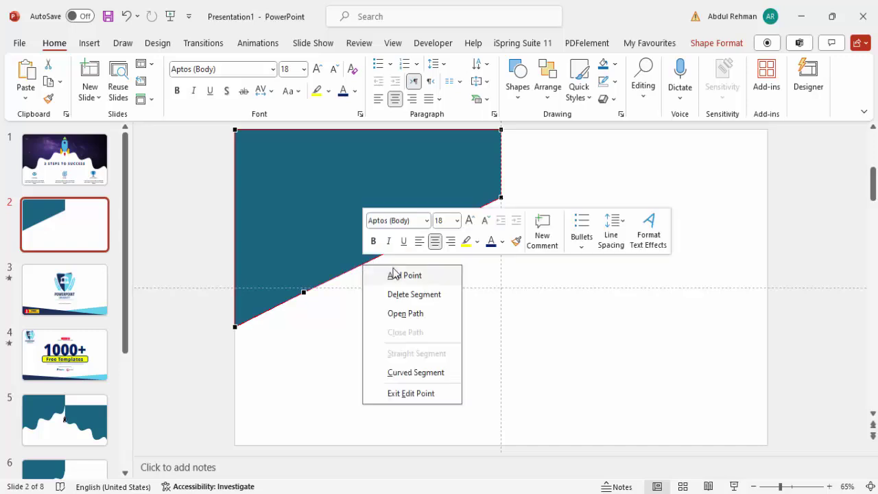
pyautogui.click(394, 275)
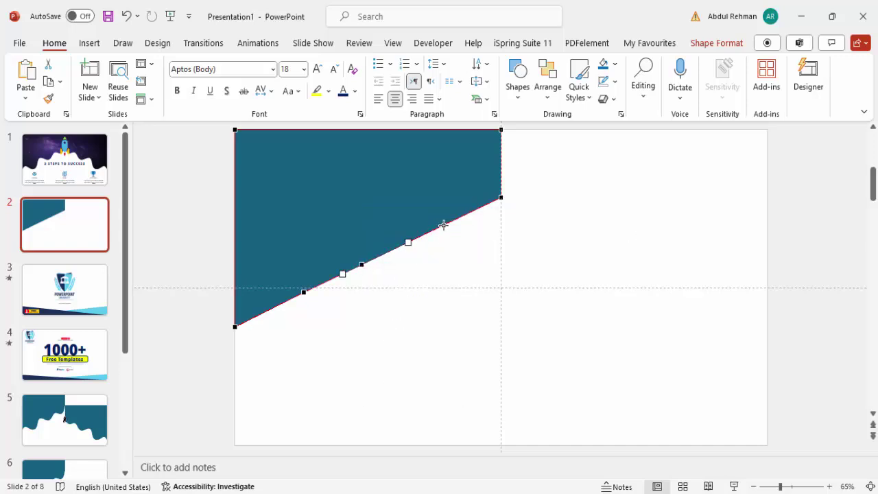
pyautogui.rightClick(443, 225)
pyautogui.click(483, 236)
# Pull the upper point down, then make all three lower-edge points Smooth Points
pyautogui.moveTo(442, 225); pyautogui.dragTo(459, 245)
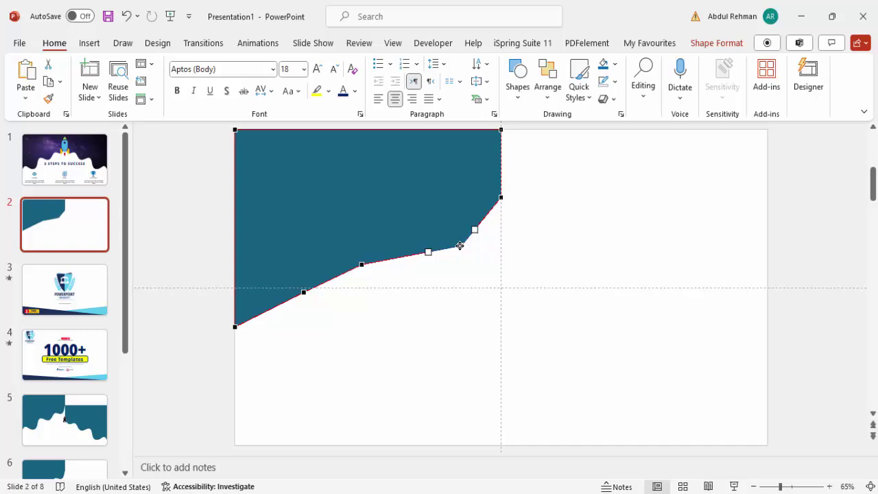
pyautogui.rightClick(462, 246)
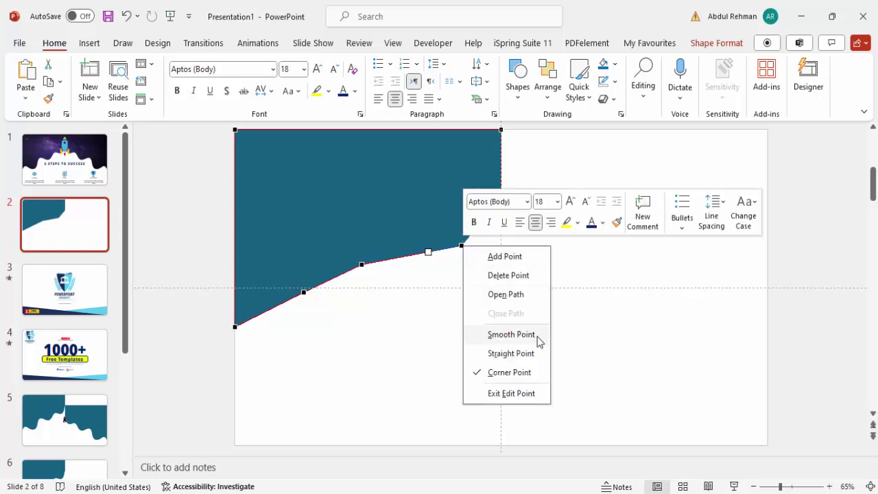
pyautogui.click(511, 334)
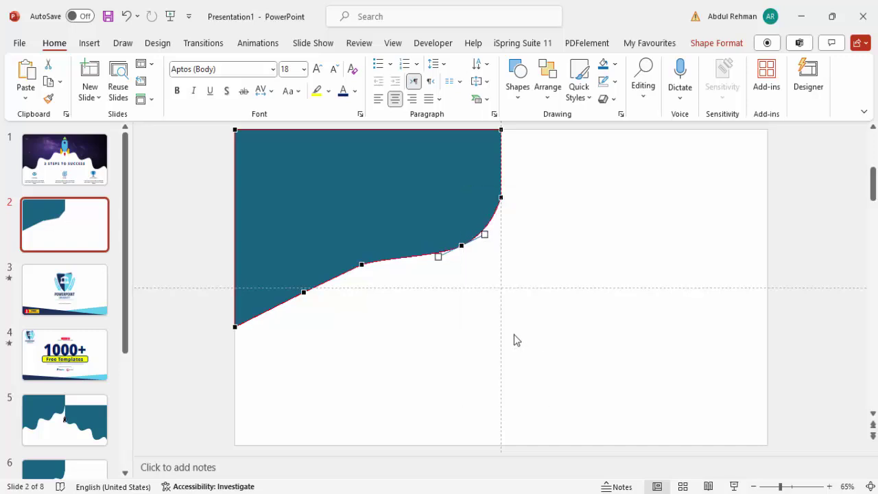
pyautogui.rightClick(362, 266)
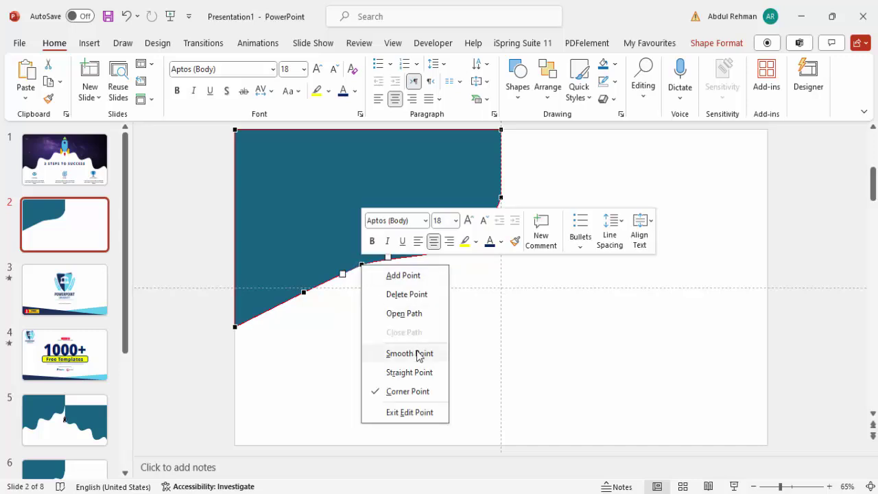
pyautogui.click(417, 353)
pyautogui.rightClick(304, 292)
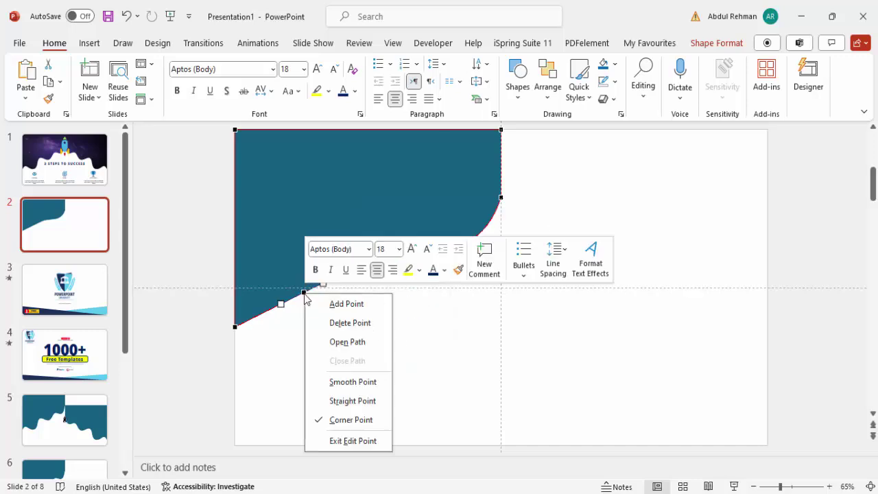
pyautogui.click(347, 383)
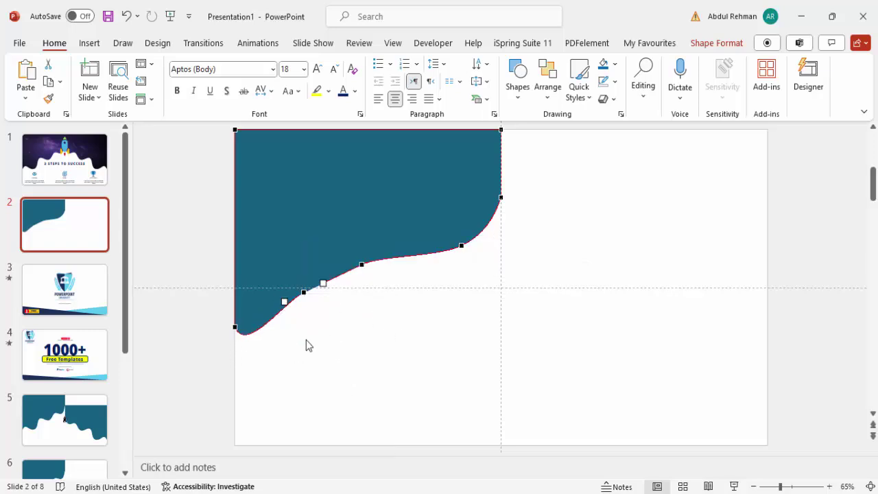
# Bend the bottom-left curve, raise the middle wave point and lower the right point
pyautogui.click(236, 327)
pyautogui.moveTo(245, 354); pyautogui.dragTo(355, 305)
pyautogui.moveTo(362, 265); pyautogui.dragTo(371, 243)
pyautogui.moveTo(461, 245); pyautogui.dragTo(461, 255)
pyautogui.click(375, 244)
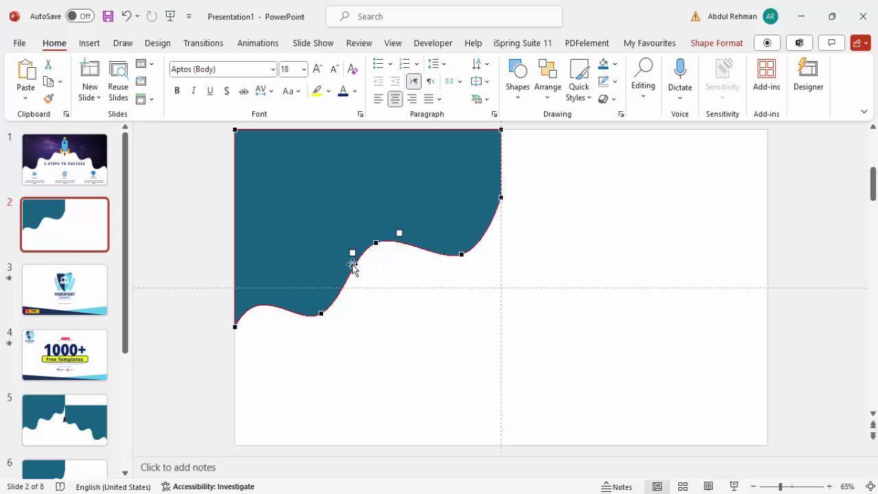
# Fine-tune the curves at the lower dip, middle crest and right trough, then exit point editing
pyautogui.click(322, 313)
pyautogui.moveTo(345, 300); pyautogui.dragTo(357, 302)
pyautogui.click(375, 242)
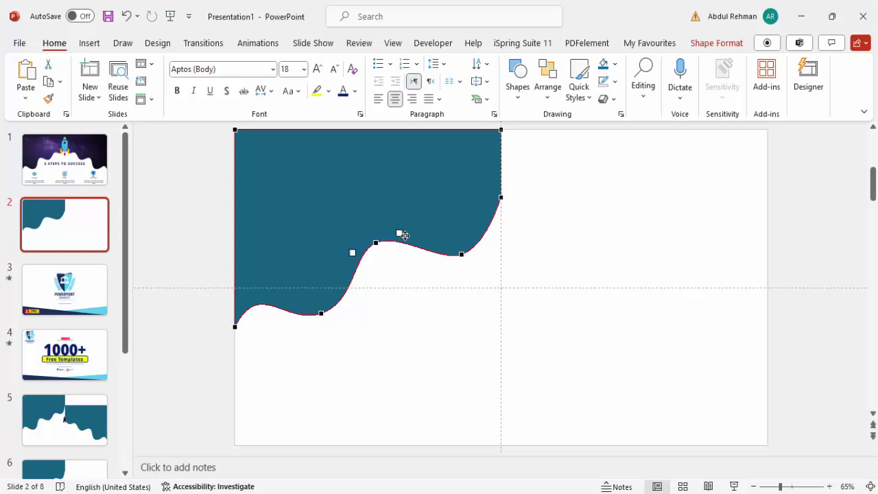
pyautogui.moveTo(402, 236); pyautogui.dragTo(405, 233)
pyautogui.click(461, 254)
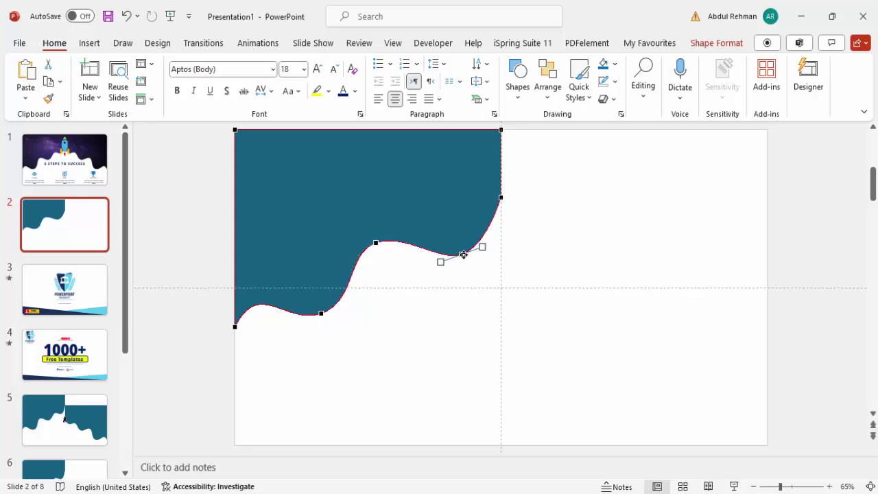
pyautogui.moveTo(482, 248); pyautogui.dragTo(482, 239)
pyautogui.click(553, 326)
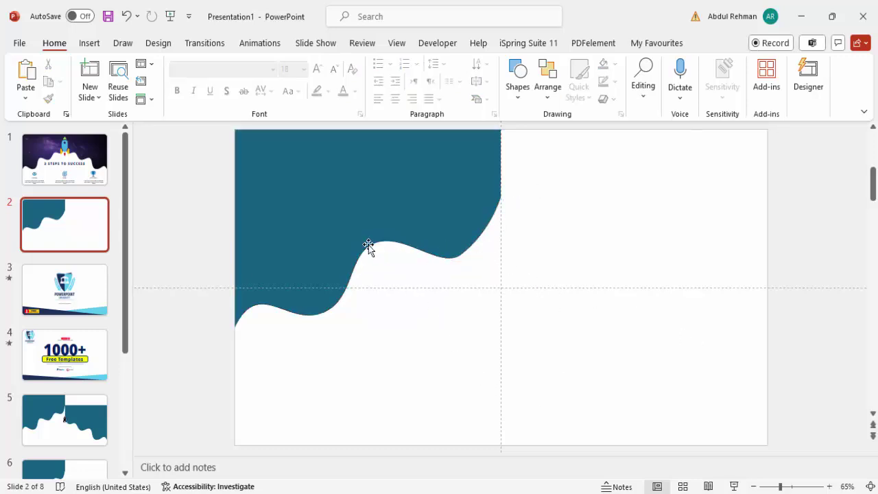
# Duplicate the wave, flip the copy horizontally, and place it at the top of the right half
pyautogui.click(421, 188)
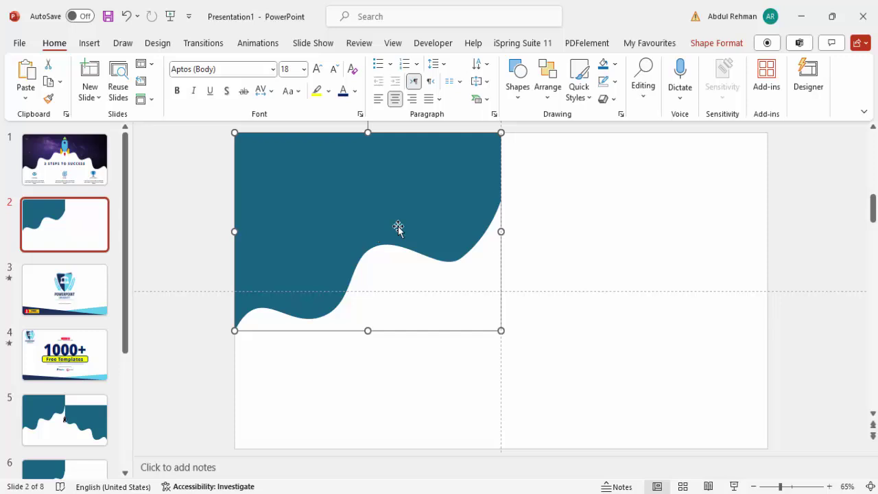
pyautogui.hotkey('ctrl', 'd')
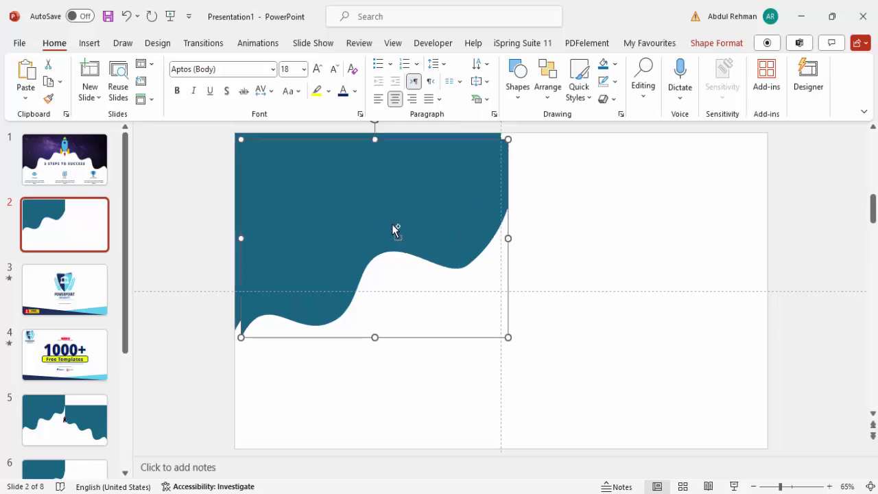
pyautogui.moveTo(396, 230); pyautogui.dragTo(571, 221)
pyautogui.click(733, 43)
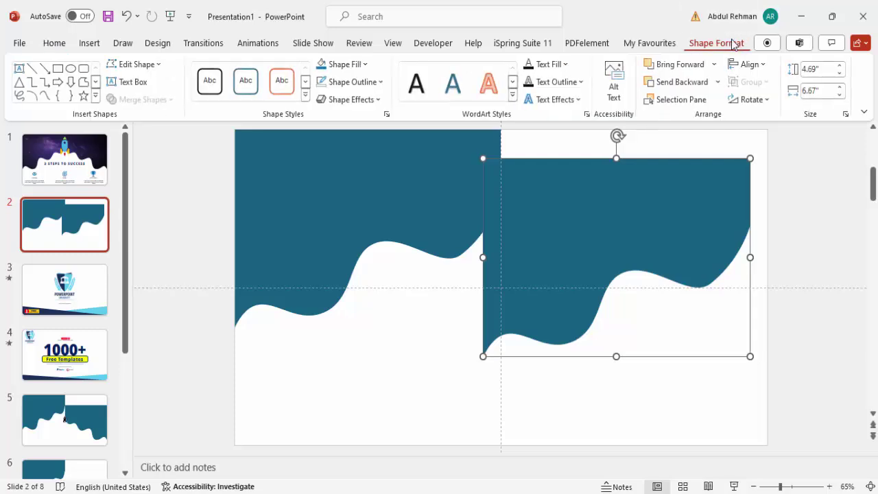
pyautogui.click(751, 100)
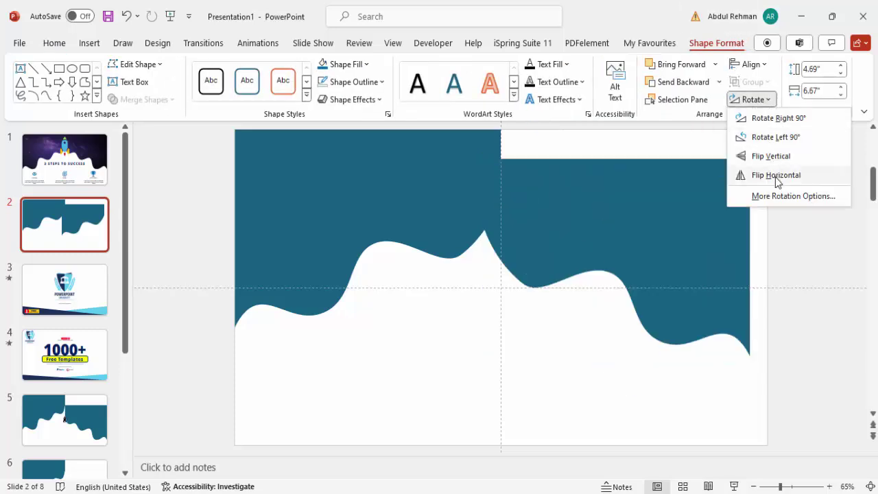
pyautogui.click(776, 176)
pyautogui.moveTo(655, 208); pyautogui.dragTo(673, 176)
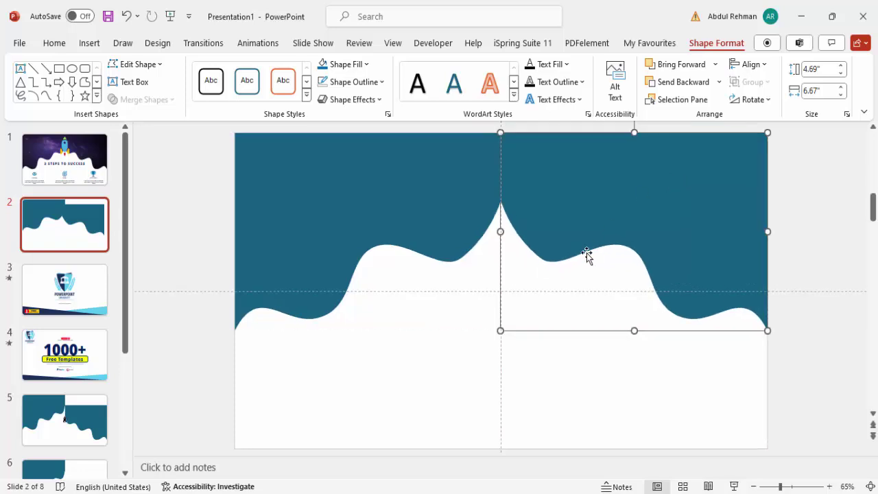
# Align the mirrored wave to the right edge, then Union both waves into one shape
pyautogui.click(502, 163)
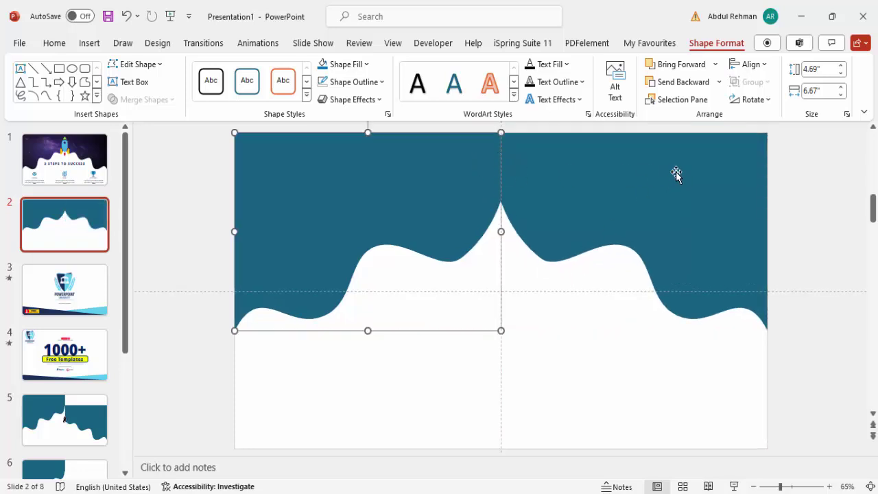
pyautogui.moveTo(676, 172); pyautogui.dragTo(677, 172)
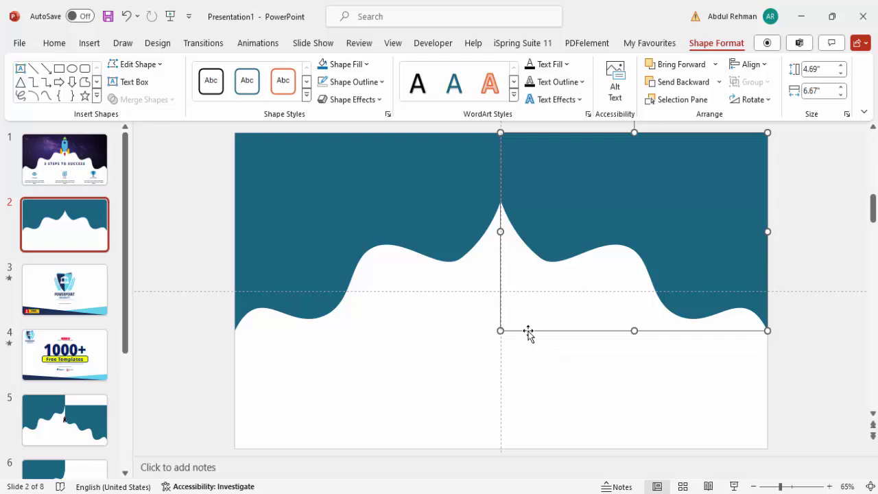
pyautogui.keyDown('shift'); pyautogui.click(432, 181); pyautogui.keyUp('shift')
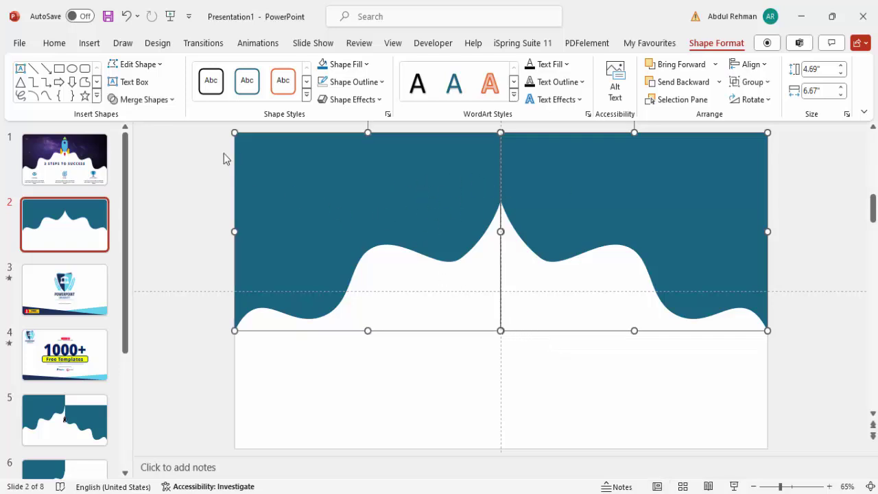
pyautogui.click(162, 101)
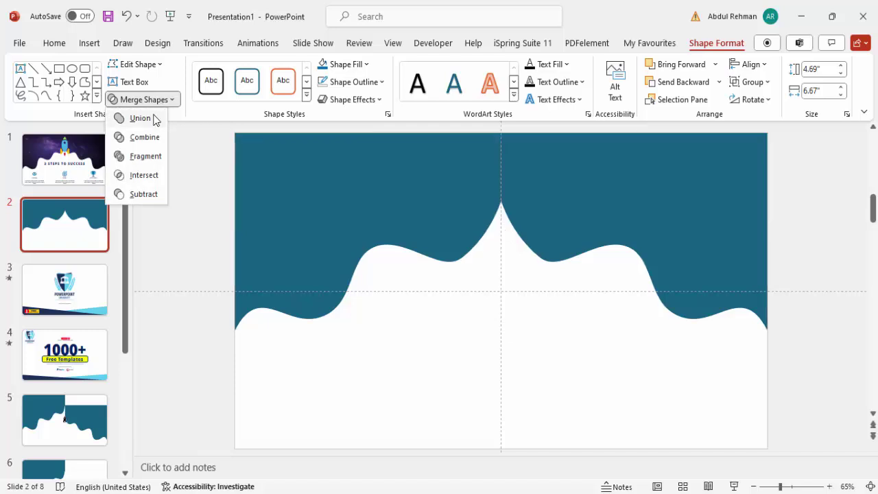
pyautogui.click(141, 118)
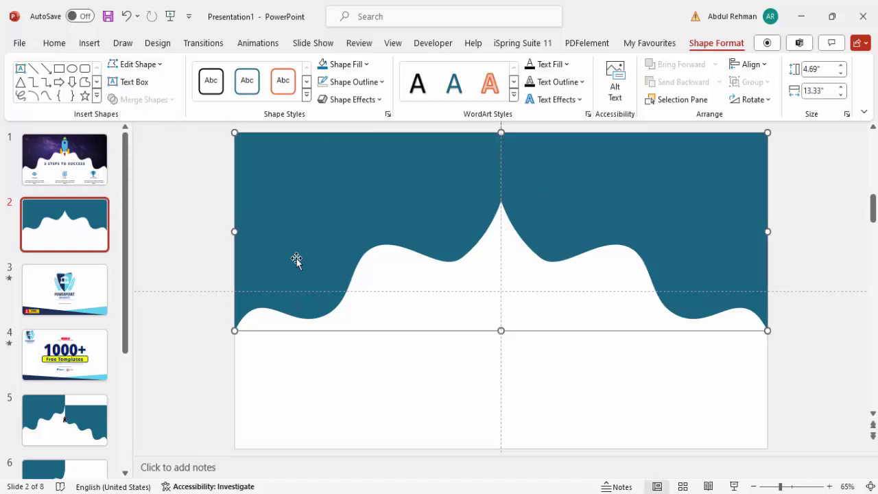